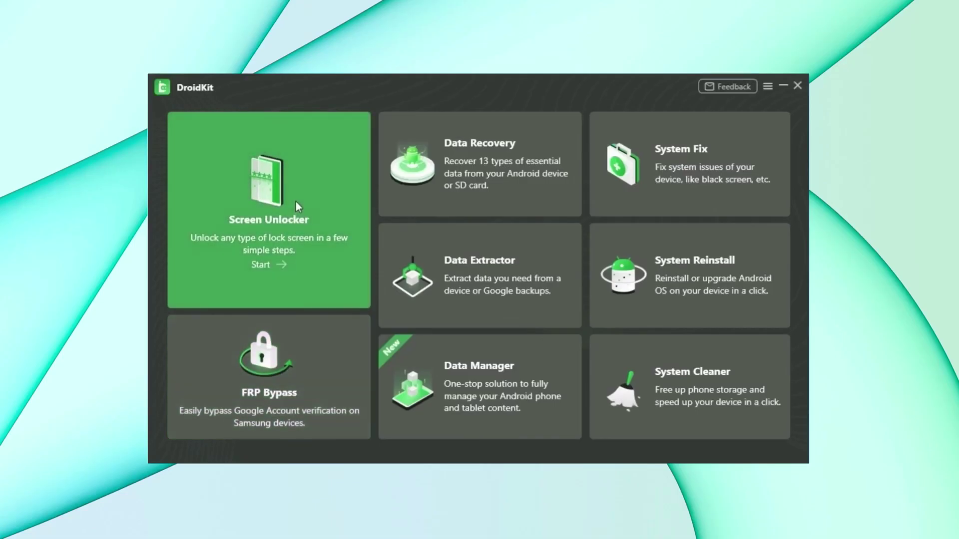
- Launch Screen Unlocker and prepare the device configuration file for lock screen removal
{"action": "left_click", "coordinate": [296, 202]}
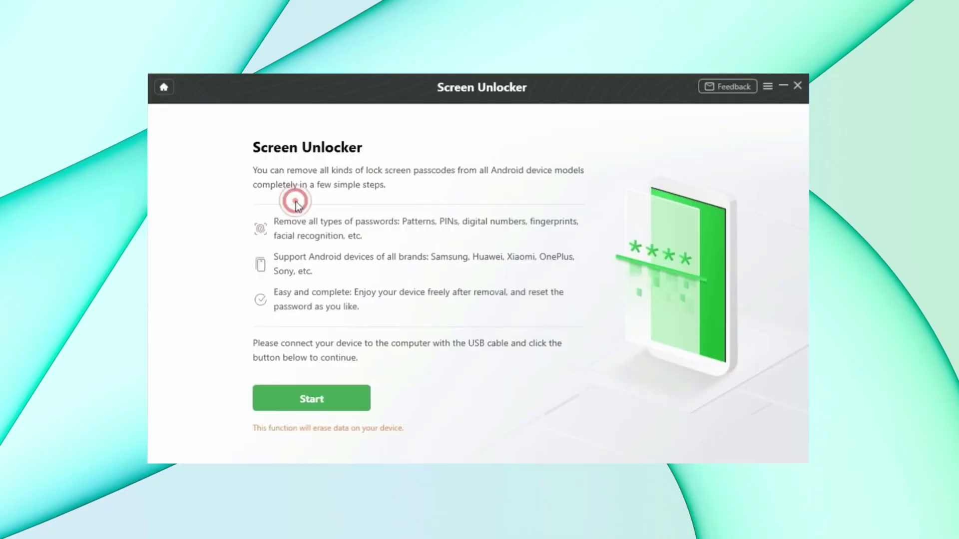
{"action": "left_click", "coordinate": [323, 405]}
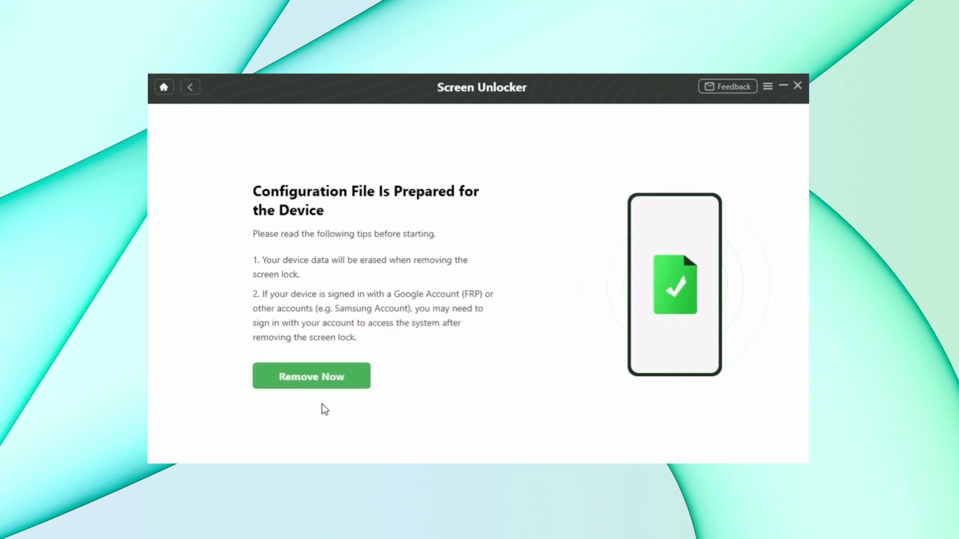
- Start lock removal and show the recovery-mode steps for Samsung phones with a Bixby button
{"action": "left_click", "coordinate": [323, 376]}
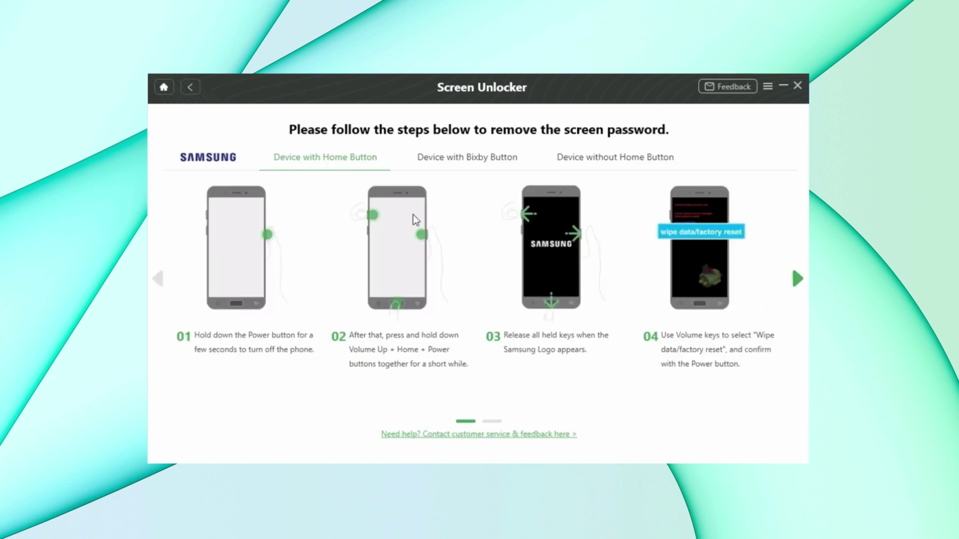
{"action": "left_click", "coordinate": [470, 160]}
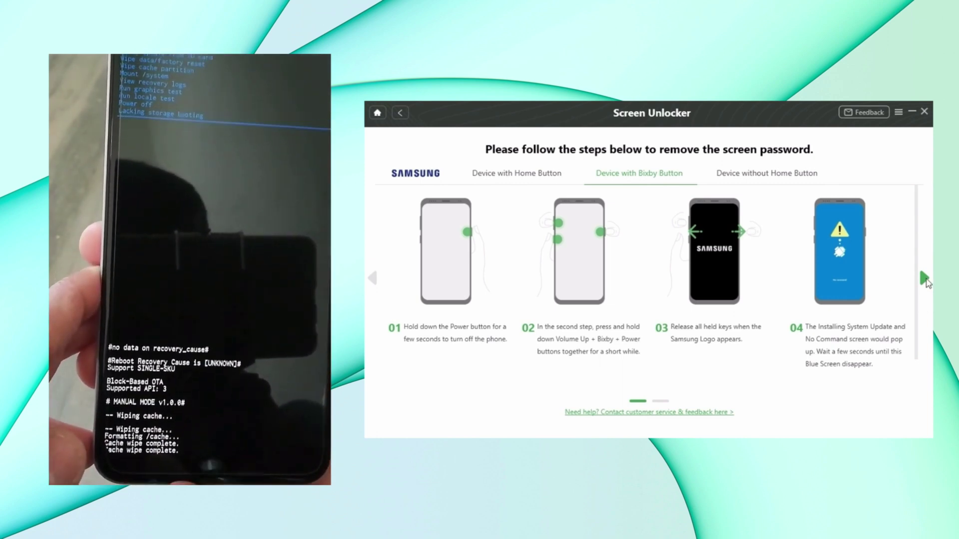
{"action": "left_click", "coordinate": [923, 279]}
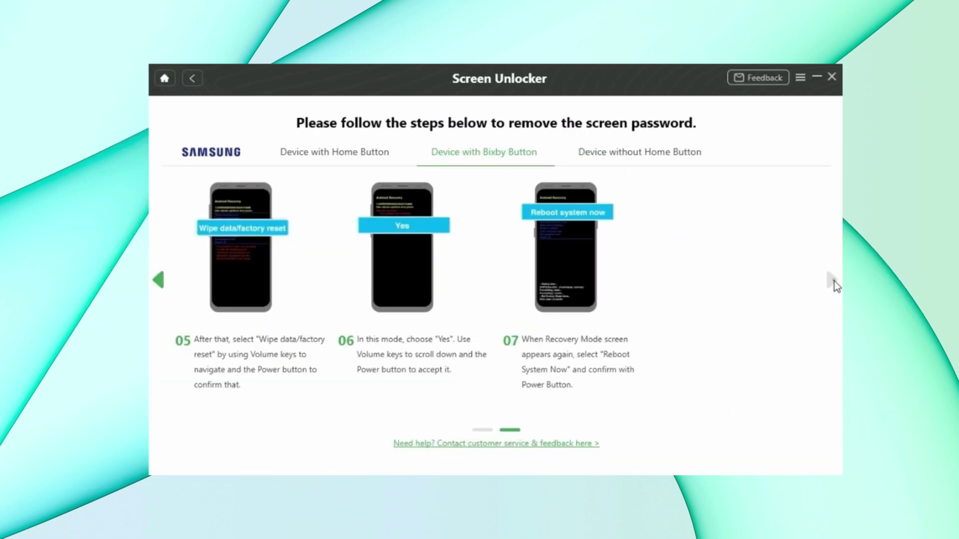